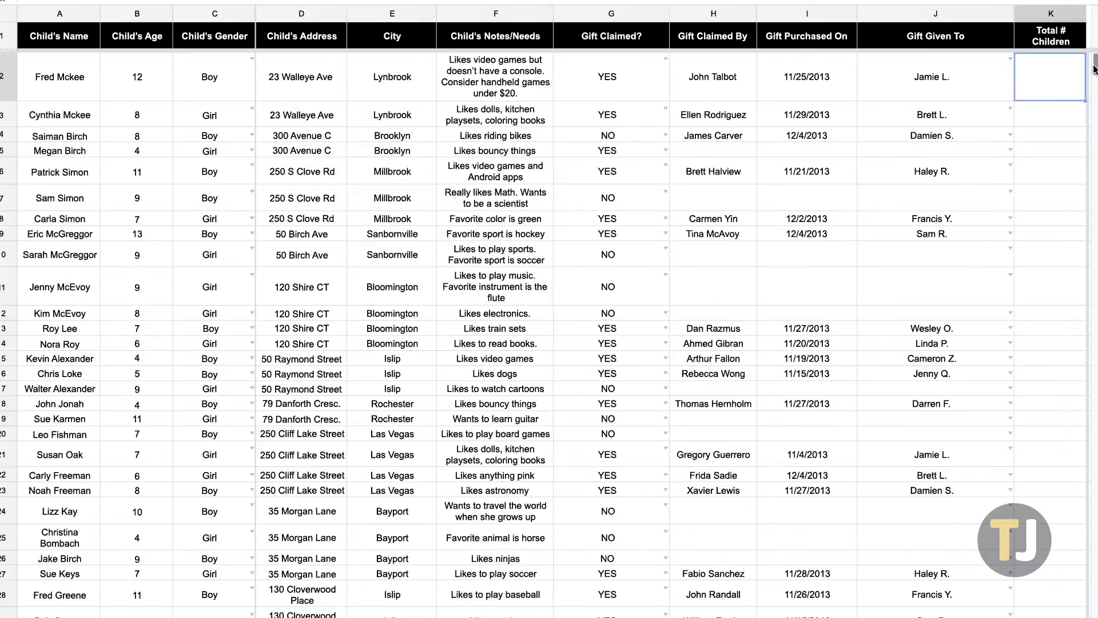
Enter =COUNT(A:A) in K2 under Total # Children so it shows 1000.
{"action": "mouse_move", "coordinate": [1094, 69]}
{"action": "left_mouse_down"}
{"action": "mouse_move", "coordinate": [1095, 521]}
{"action": "mouse_move", "coordinate": [1093, 62]}
{"action": "left_mouse_up"}
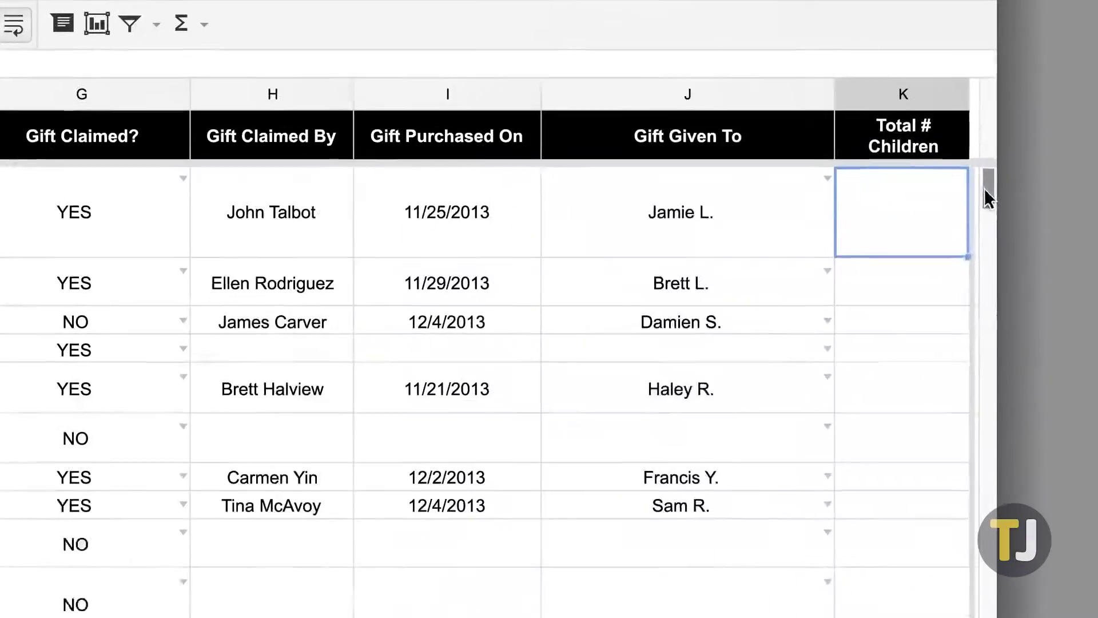
{"action": "type", "text": "=coun"}
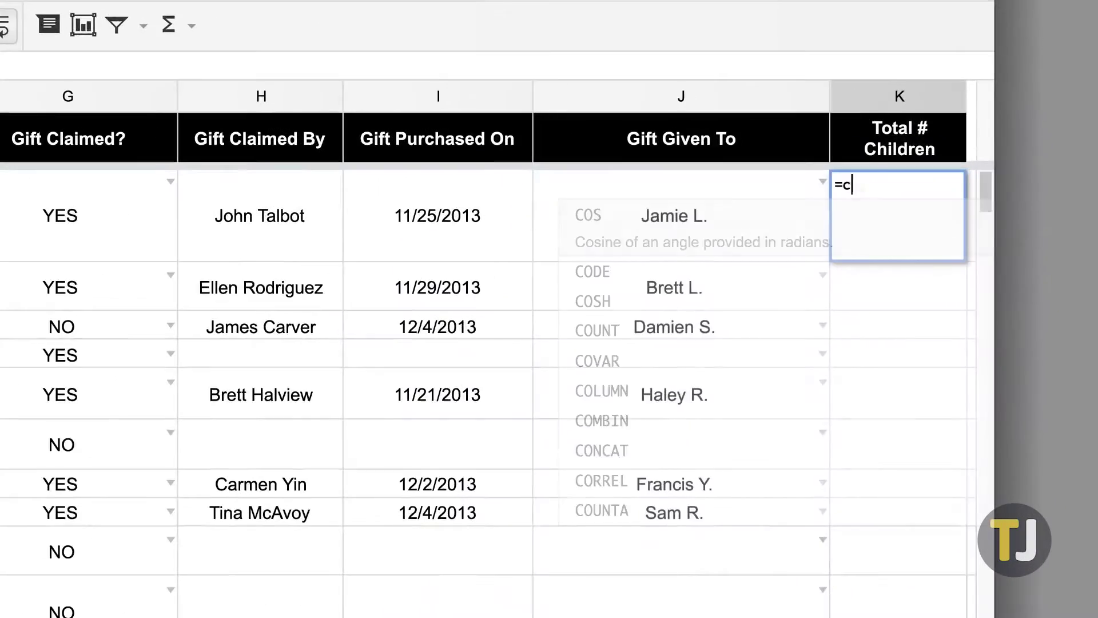
{"action": "left_click", "coordinate": [604, 213]}
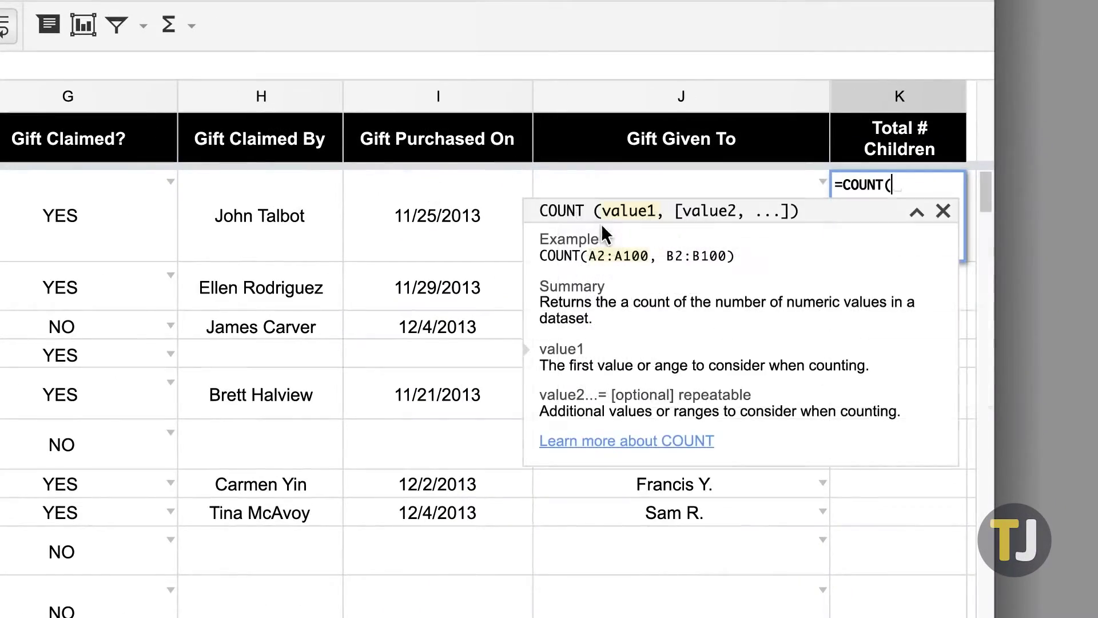
{"action": "type", "text": "A:A"}
{"action": "key", "text": "Return"}
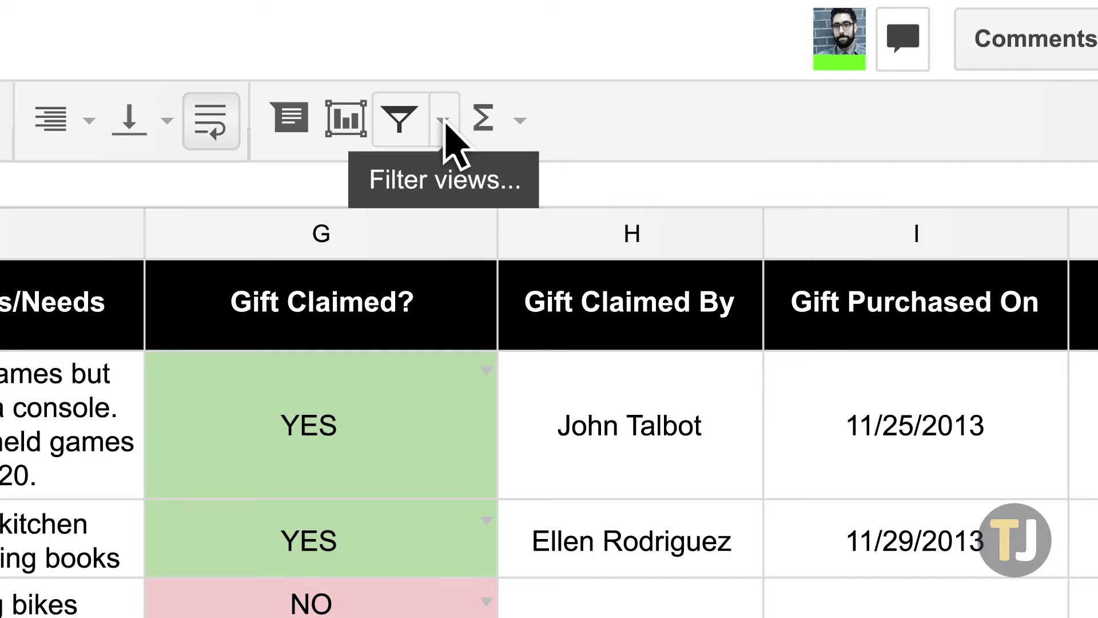
Apply the Gift Not Claimed filter view and set the Math child's Gift Claimed to YES.
{"action": "left_click", "coordinate": [445, 122]}
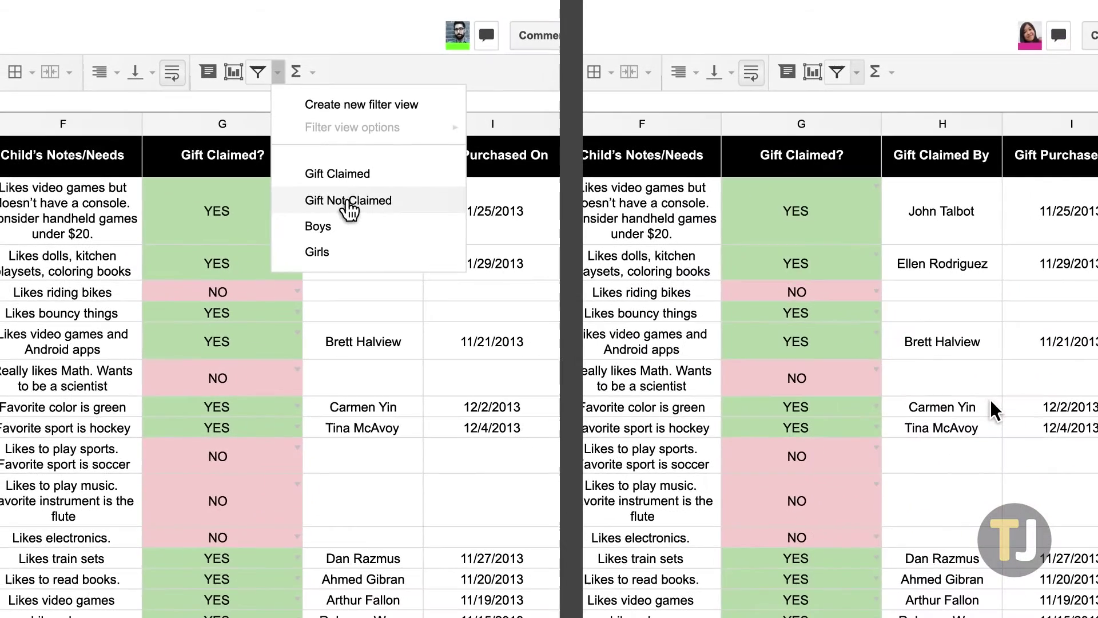
{"action": "left_click", "coordinate": [347, 203]}
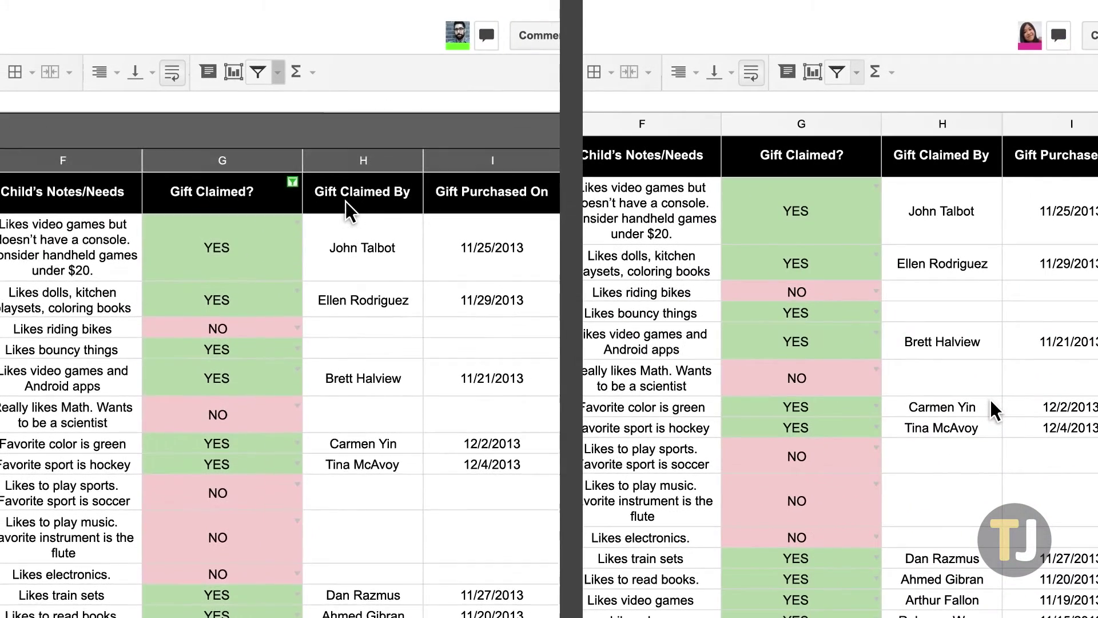
{"action": "left_click", "coordinate": [876, 372]}
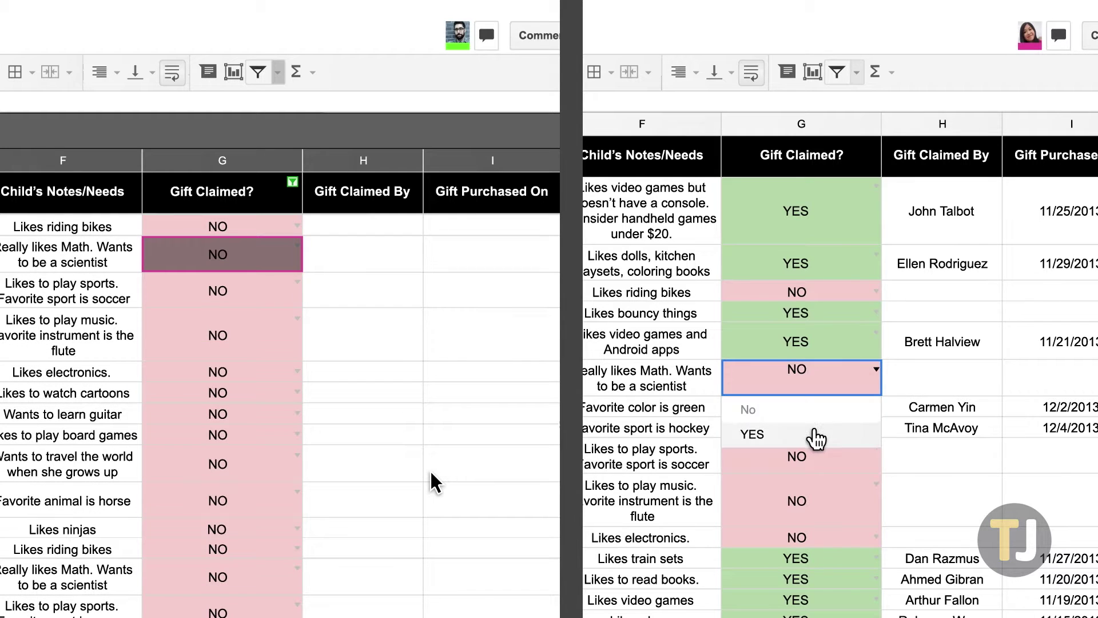
{"action": "left_click", "coordinate": [817, 438]}
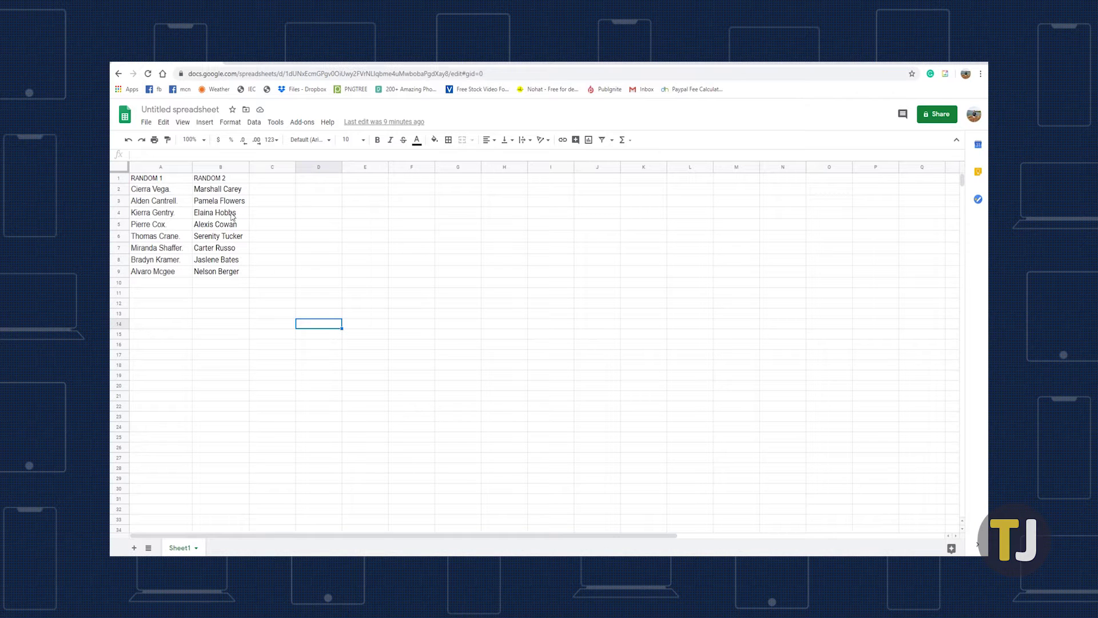
Select A1:B9, the RANDOM 1 and RANDOM 2 headers with their eight names.
{"action": "left_click", "coordinate": [174, 178]}
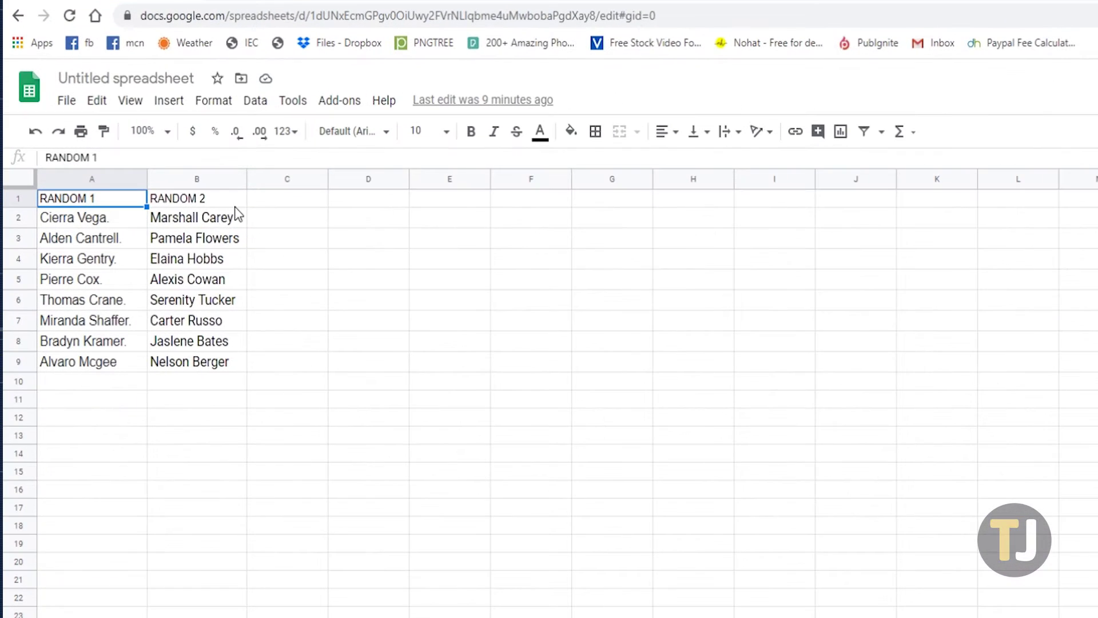
{"action": "left_click", "coordinate": [244, 180]}
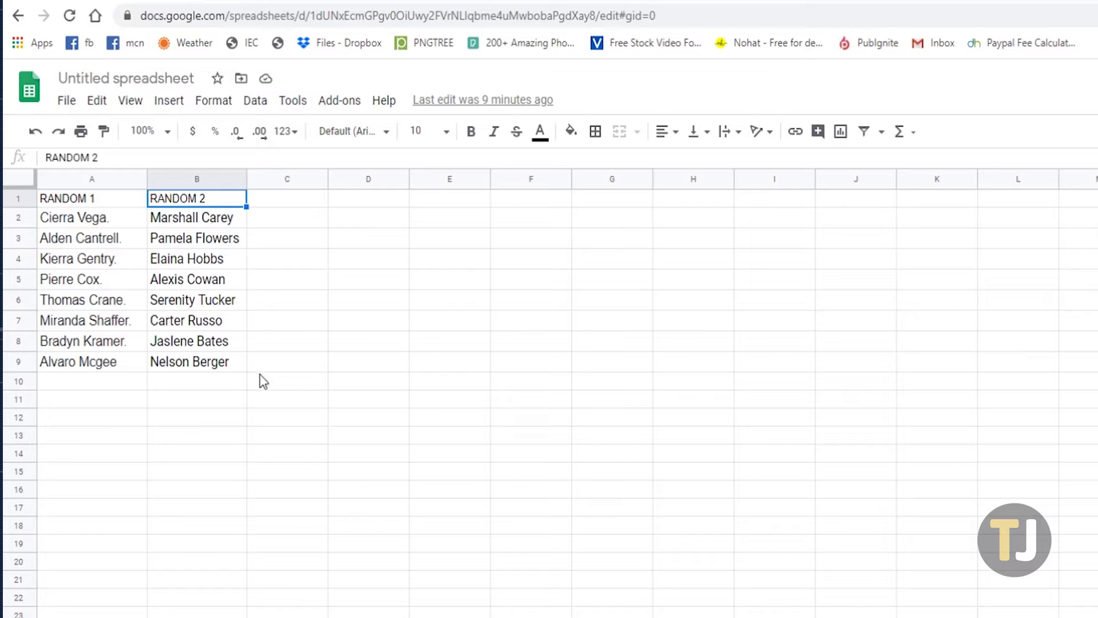
{"action": "left_click", "coordinate": [266, 436]}
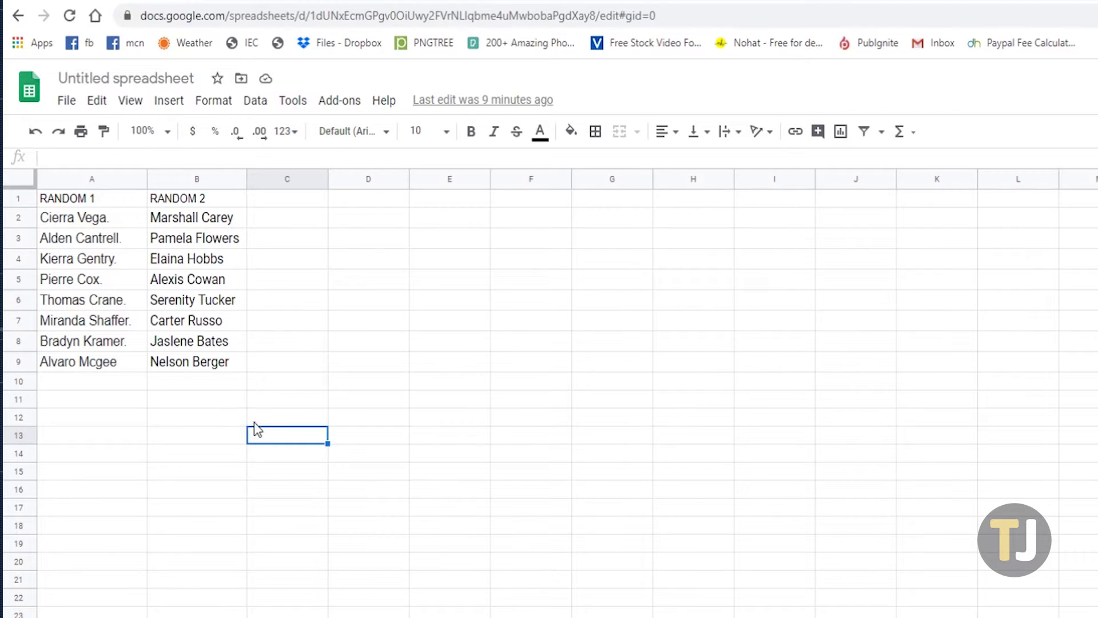
{"action": "left_click", "coordinate": [53, 179]}
{"action": "left_click", "coordinate": [169, 180], "text": "shift"}
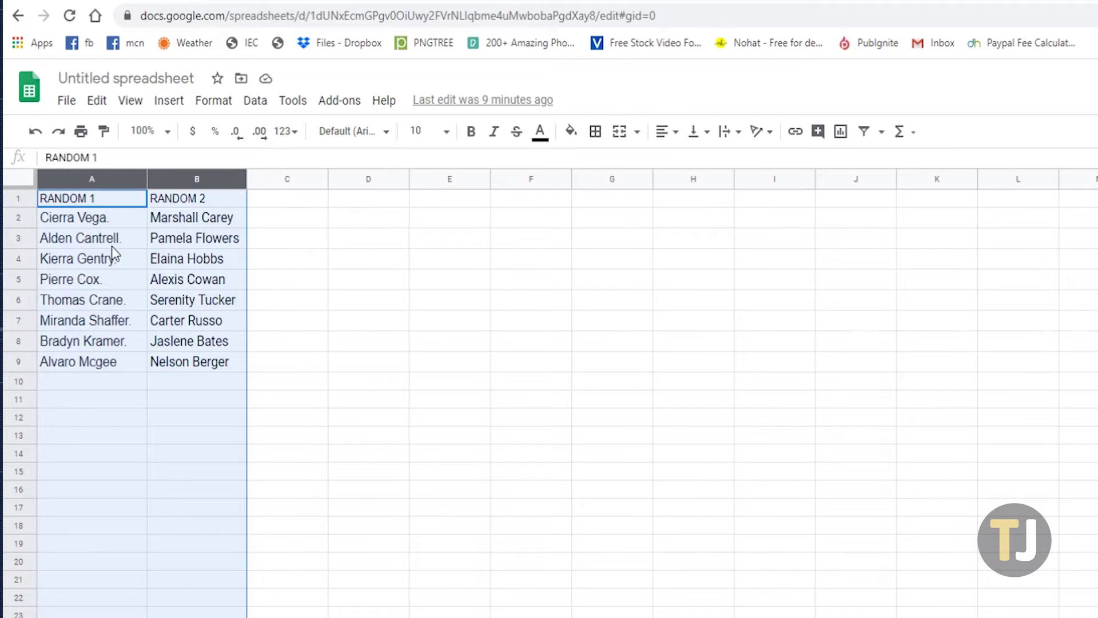
{"action": "left_click", "coordinate": [56, 200]}
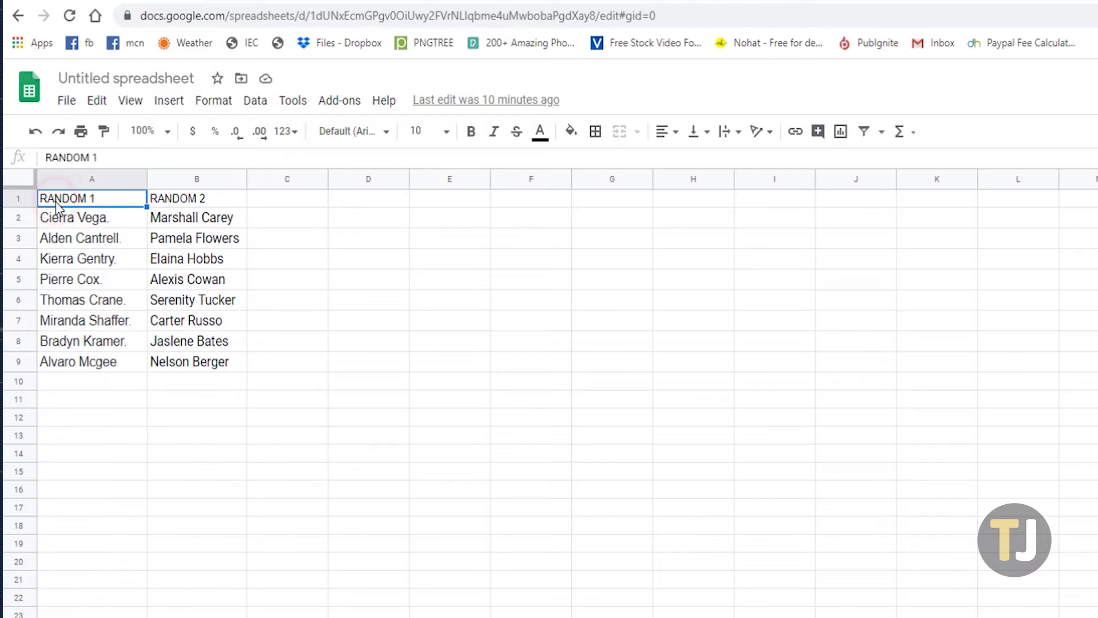
{"action": "left_click", "coordinate": [212, 371], "text": "shift"}
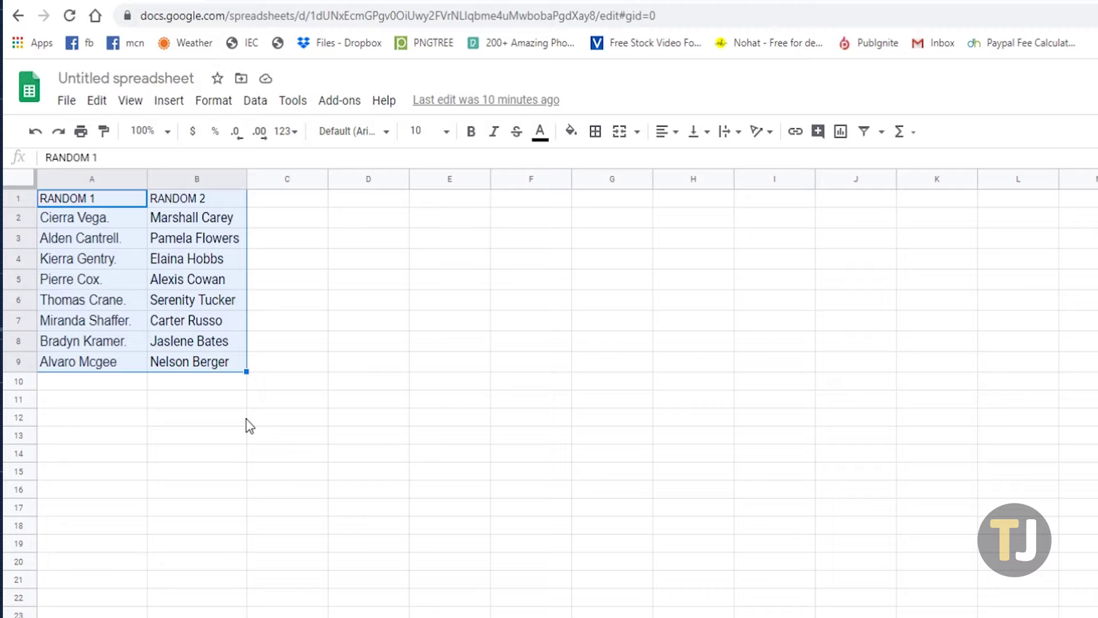
Sort A1:B9 Z→A by RANDOM 1 with a header row, dropping the extra RANDOM 2 rule.
{"action": "left_click", "coordinate": [247, 101]}
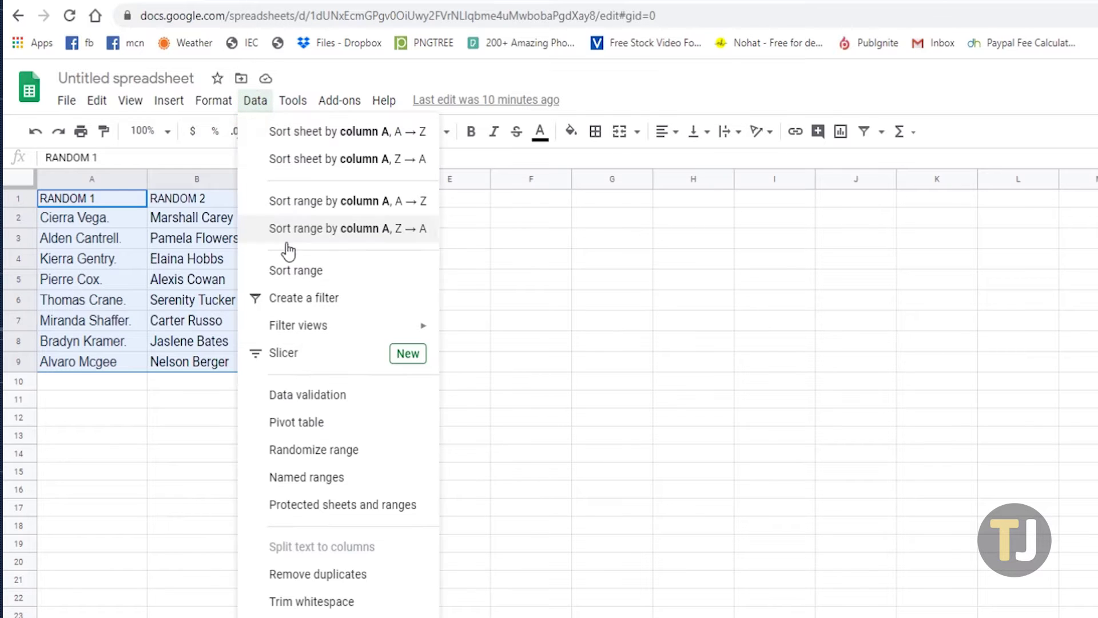
{"action": "left_click", "coordinate": [293, 269]}
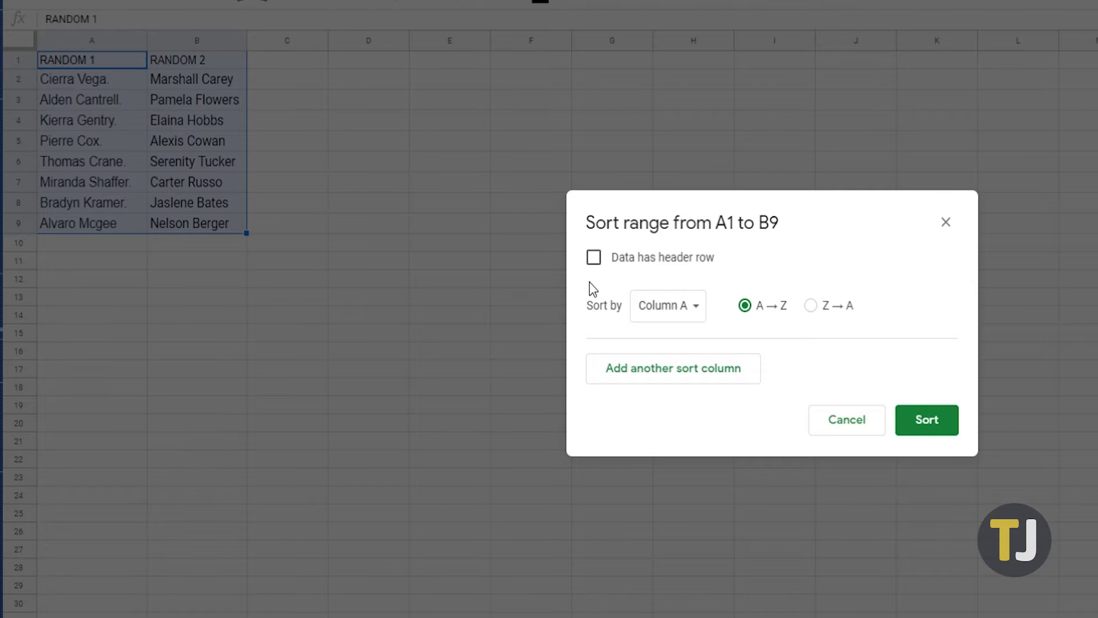
{"action": "left_click", "coordinate": [594, 258]}
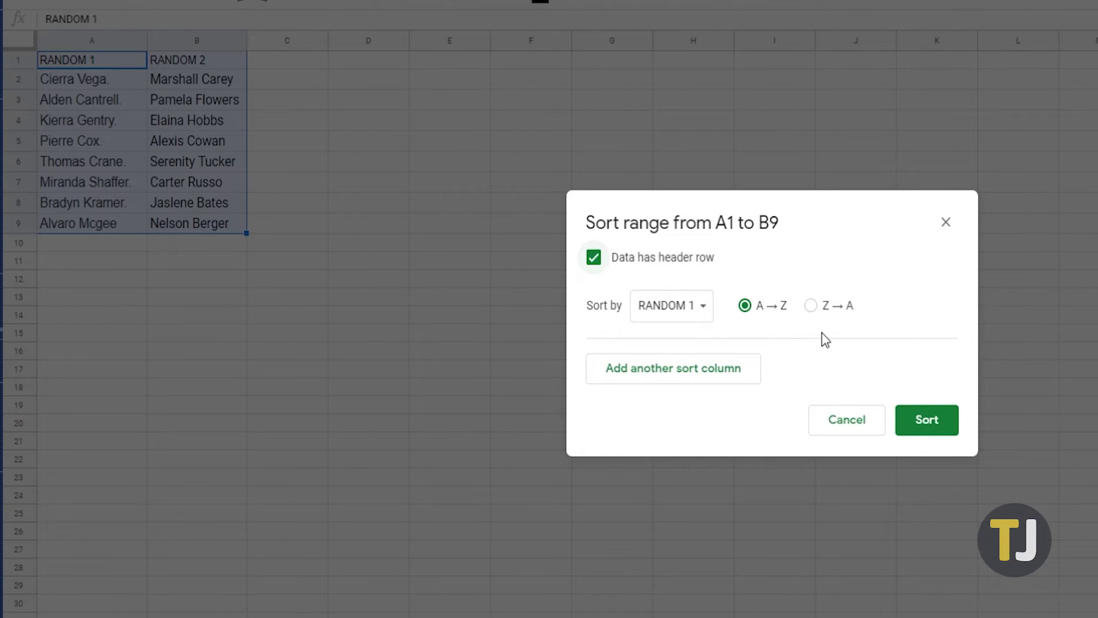
{"action": "left_click", "coordinate": [705, 318]}
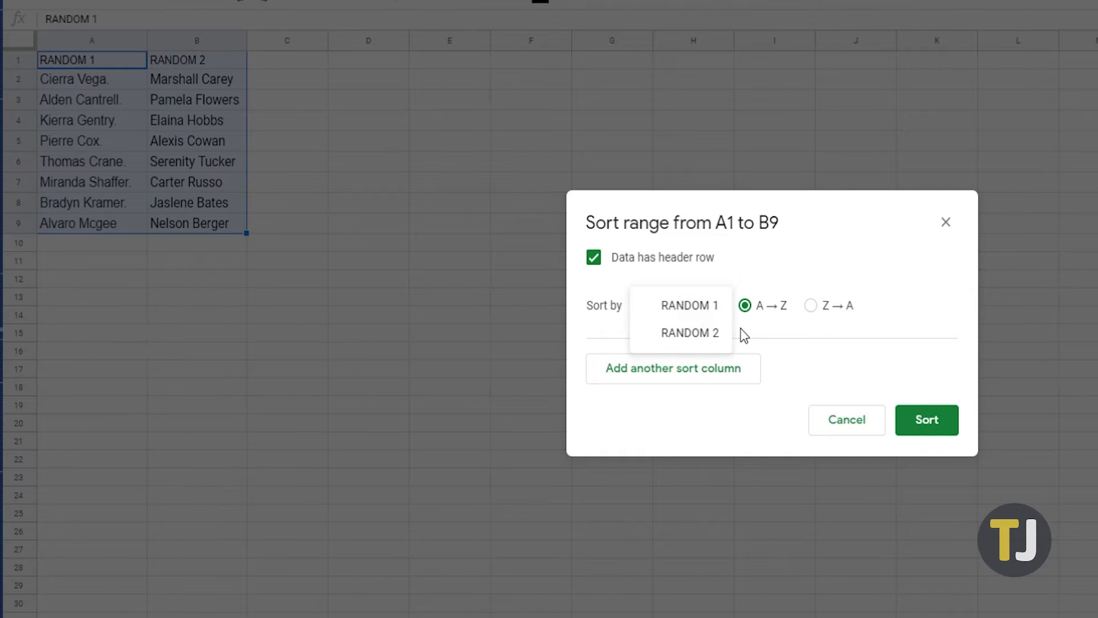
{"action": "left_click", "coordinate": [697, 311]}
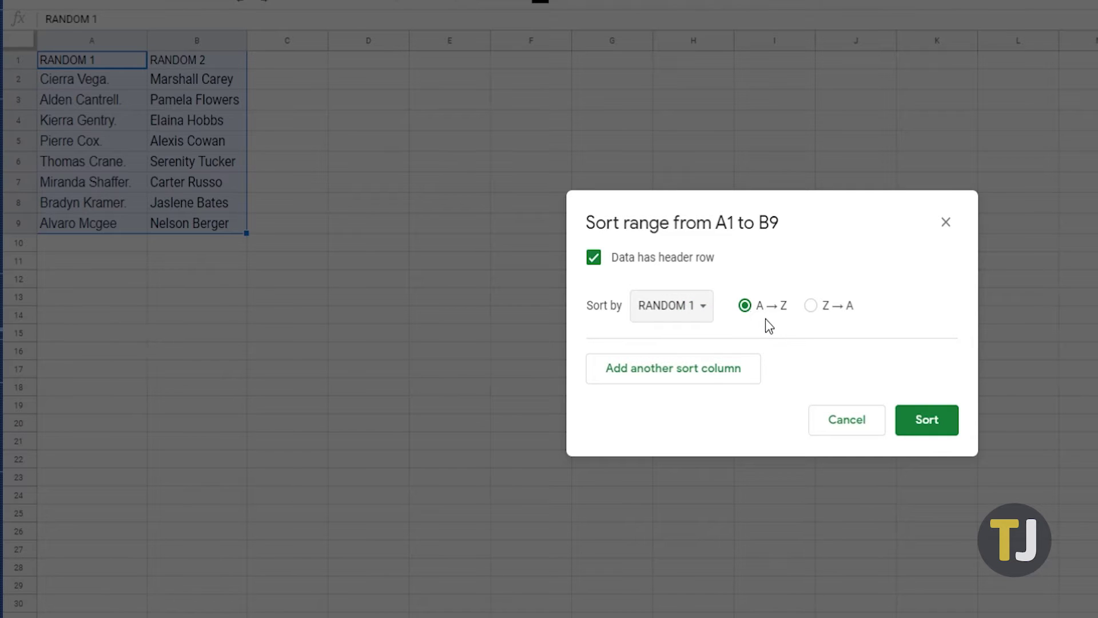
{"action": "left_click", "coordinate": [811, 311]}
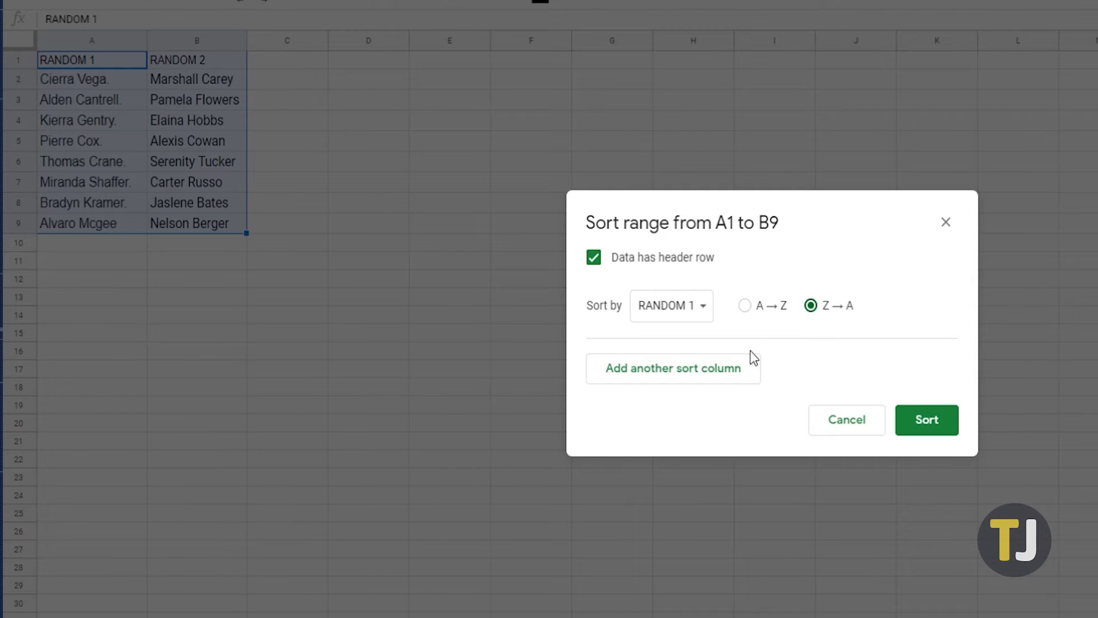
{"action": "left_click", "coordinate": [737, 378]}
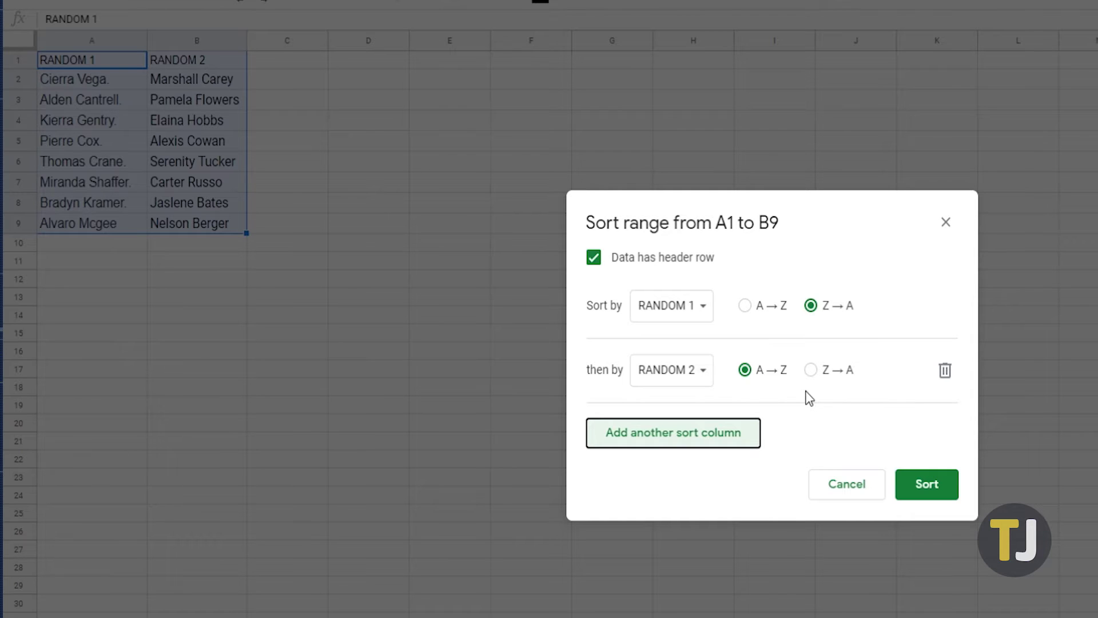
{"action": "left_click", "coordinate": [812, 374]}
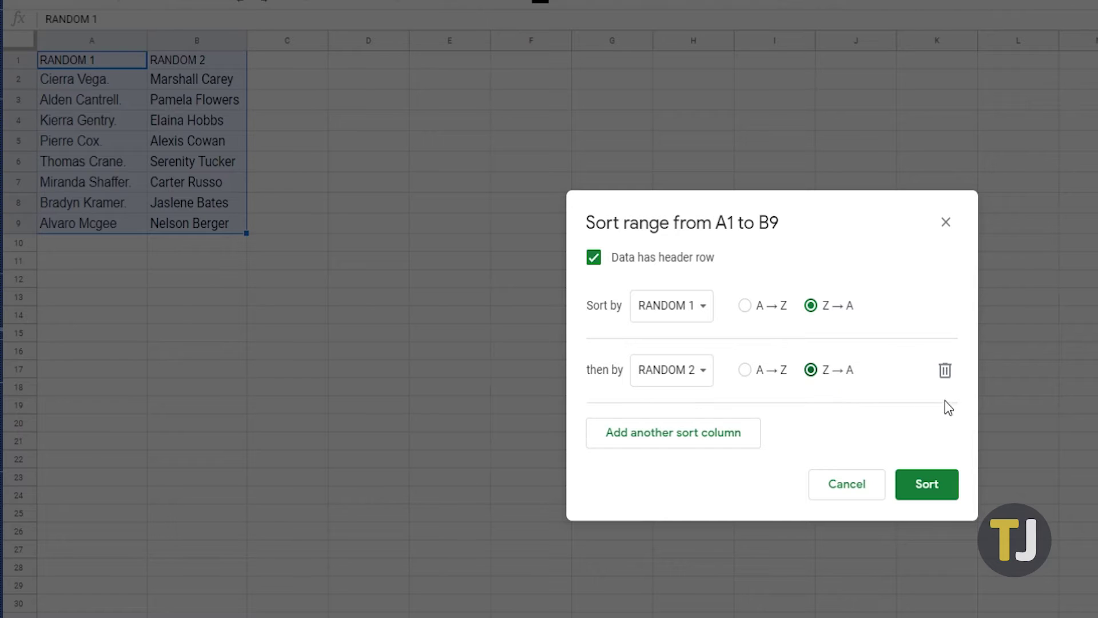
{"action": "left_click", "coordinate": [946, 372]}
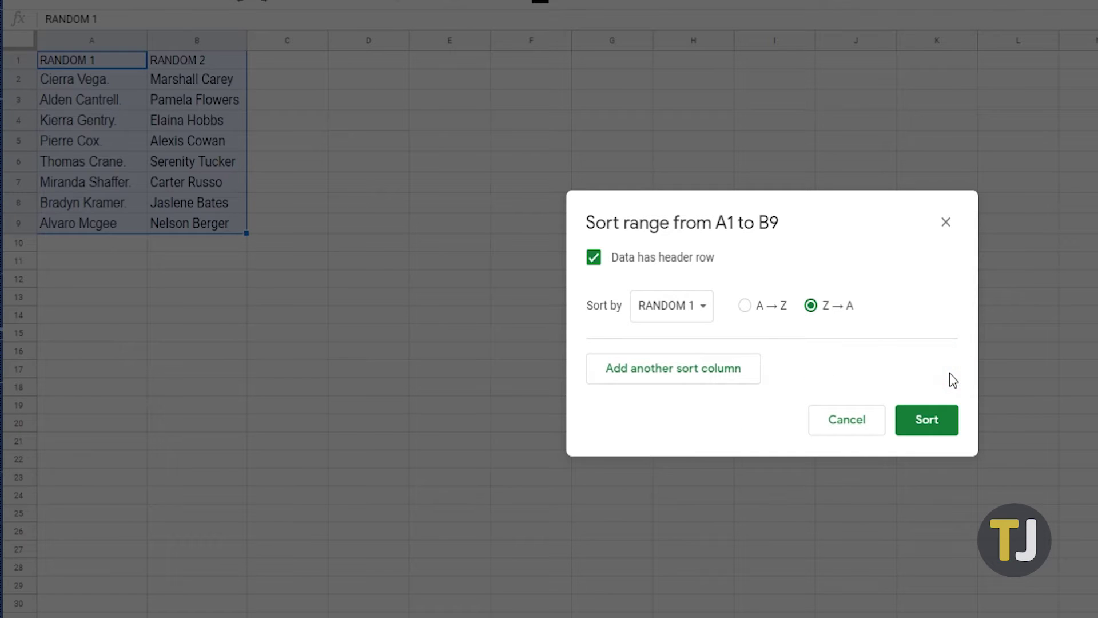
{"action": "left_click", "coordinate": [927, 423]}
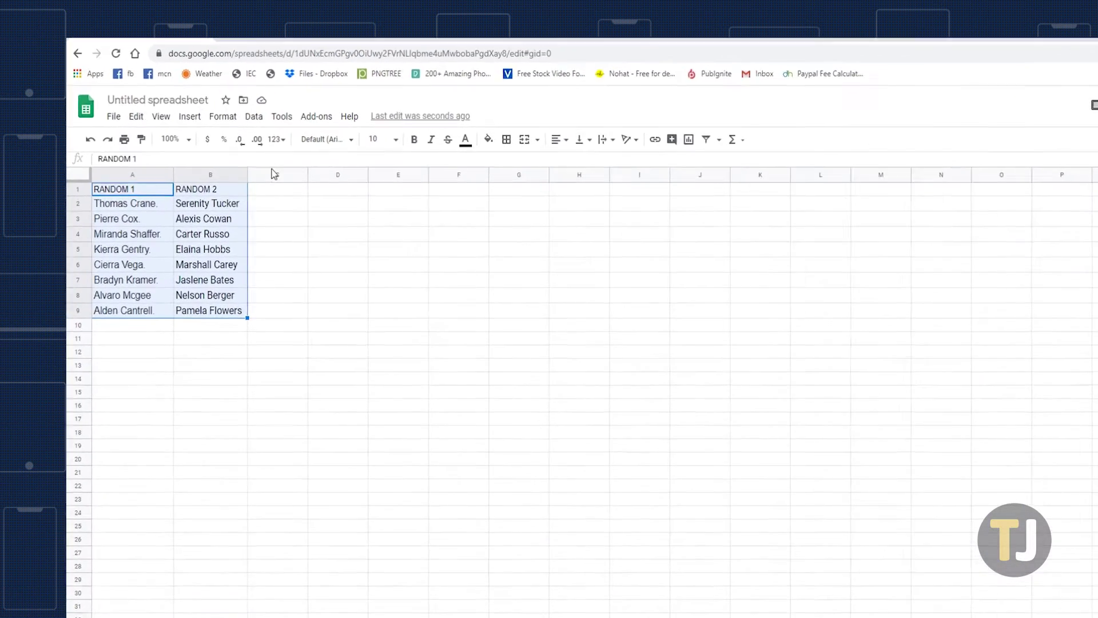
Create a filter on the A–B name columns and open column A's filter options.
{"action": "left_click", "coordinate": [254, 122]}
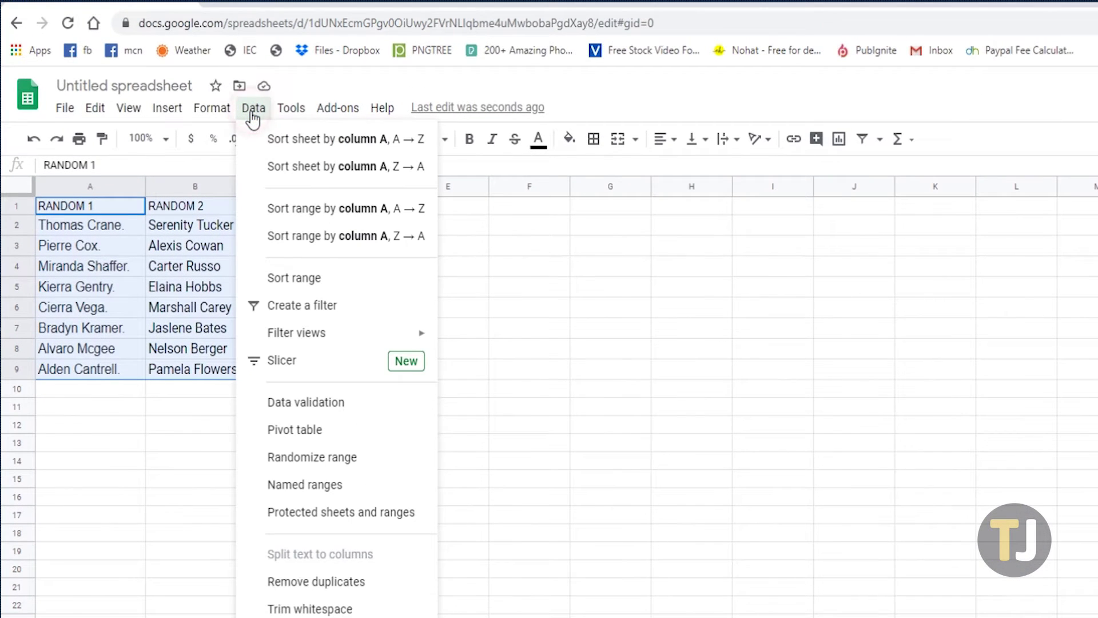
{"action": "left_click", "coordinate": [301, 304]}
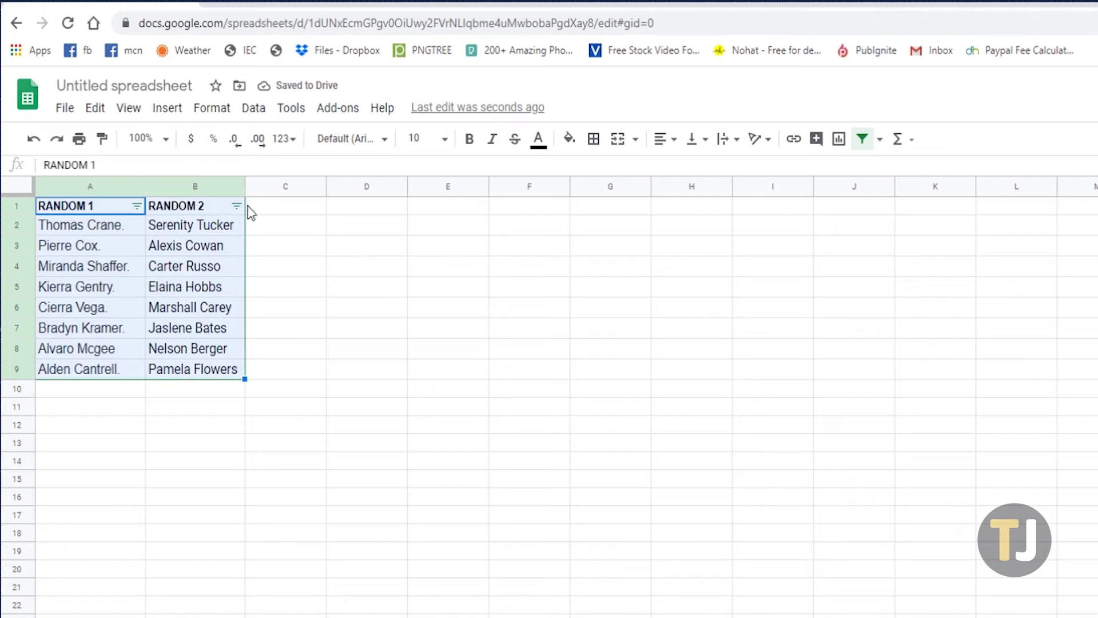
{"action": "left_click", "coordinate": [138, 206]}
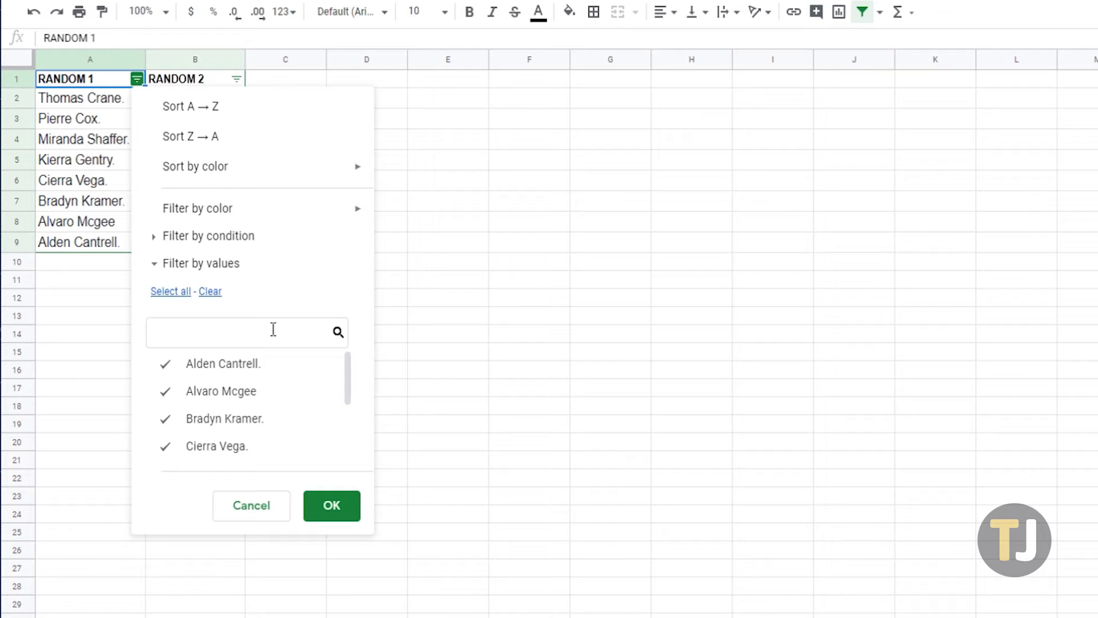
{"action": "type", "text": "aa"}
{"action": "key", "text": "ctrl+a"}
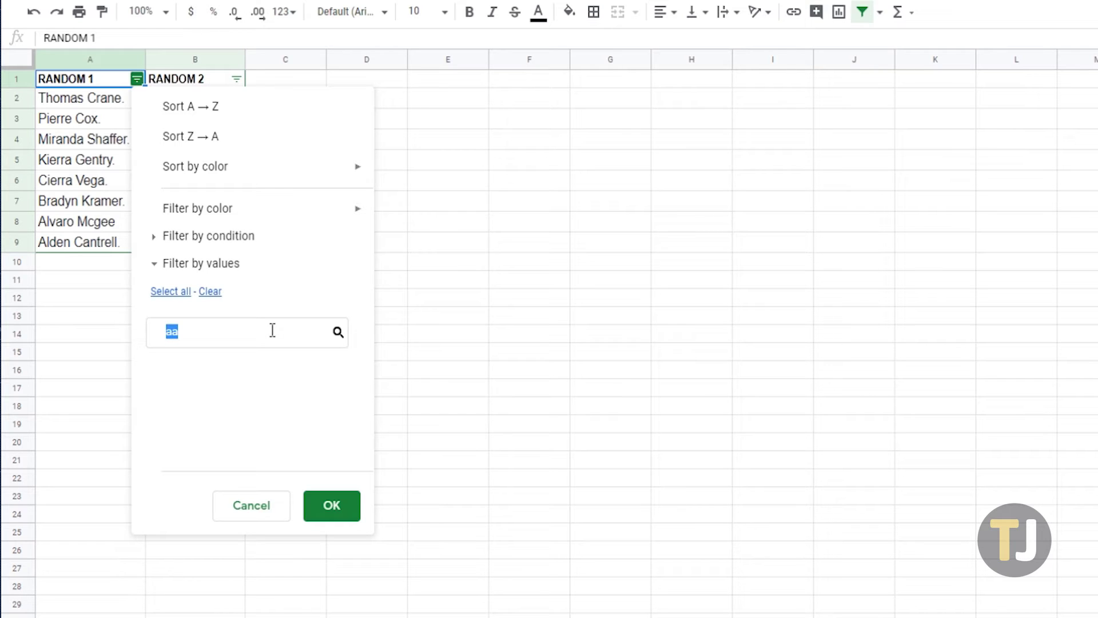
{"action": "type", "text": "A"}
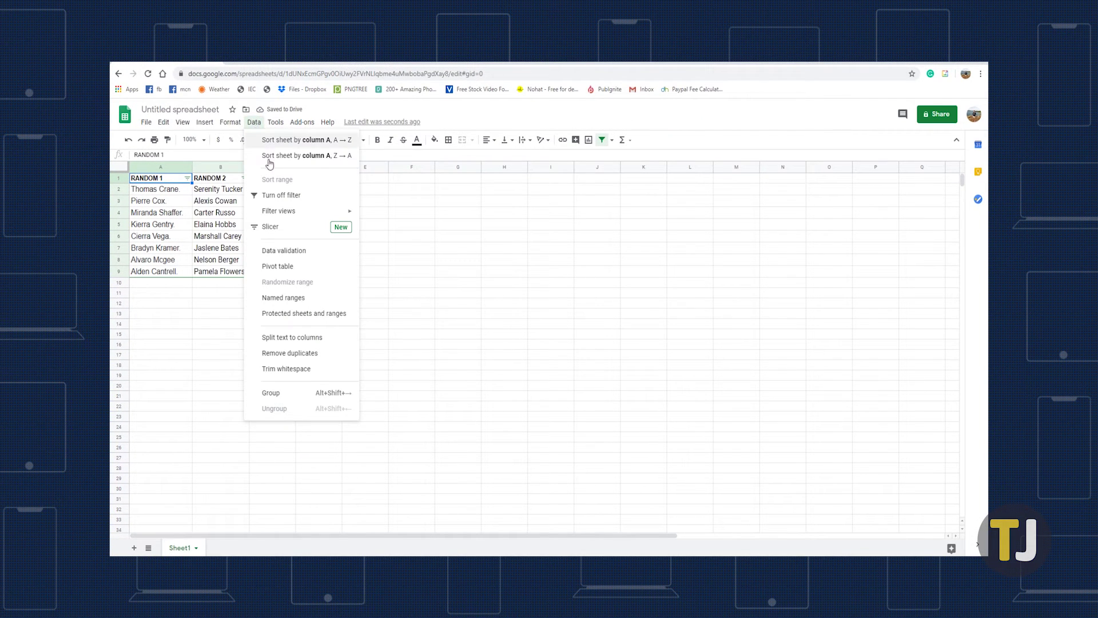
Turn off the filter and create a new filter view of the names.
{"action": "left_click", "coordinate": [291, 197]}
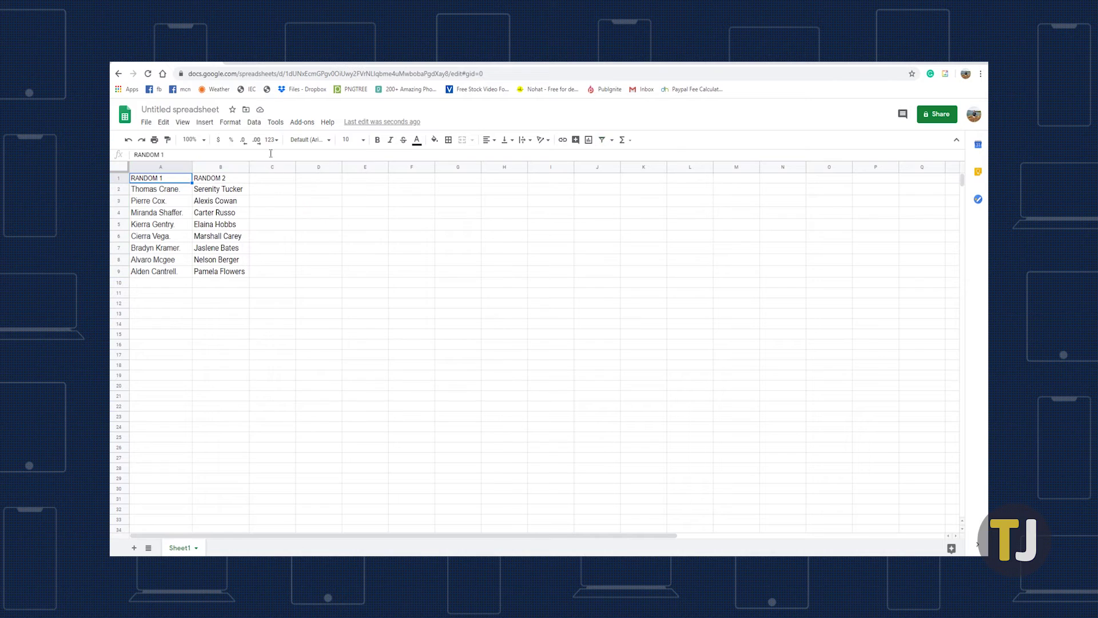
{"action": "left_click", "coordinate": [254, 124]}
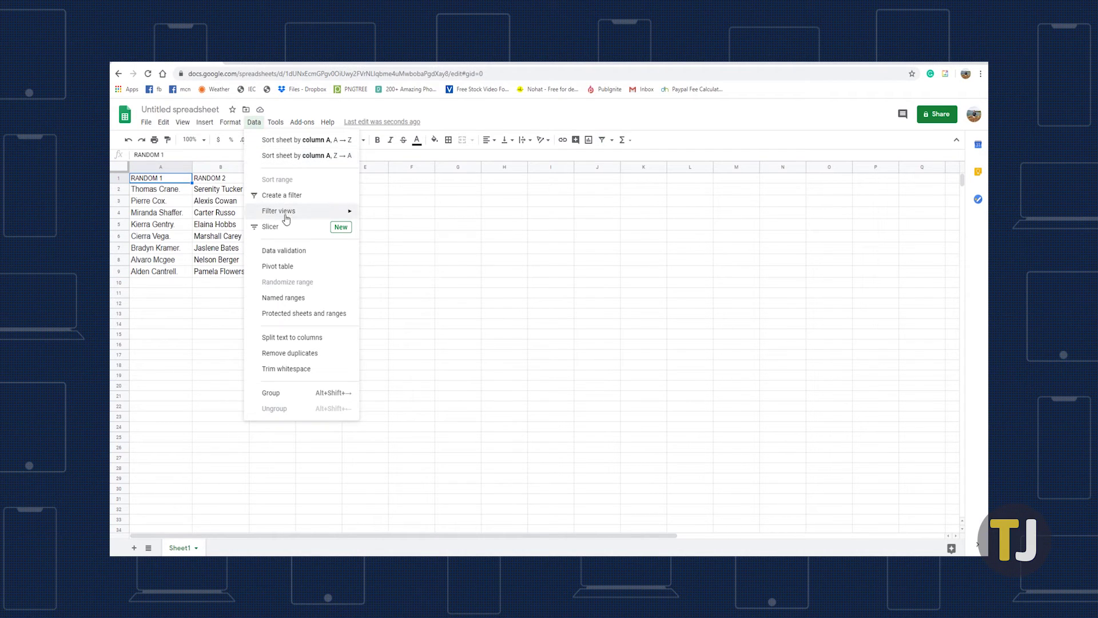
{"action": "mouse_move", "coordinate": [306, 215]}
{"action": "left_click", "coordinate": [387, 216]}
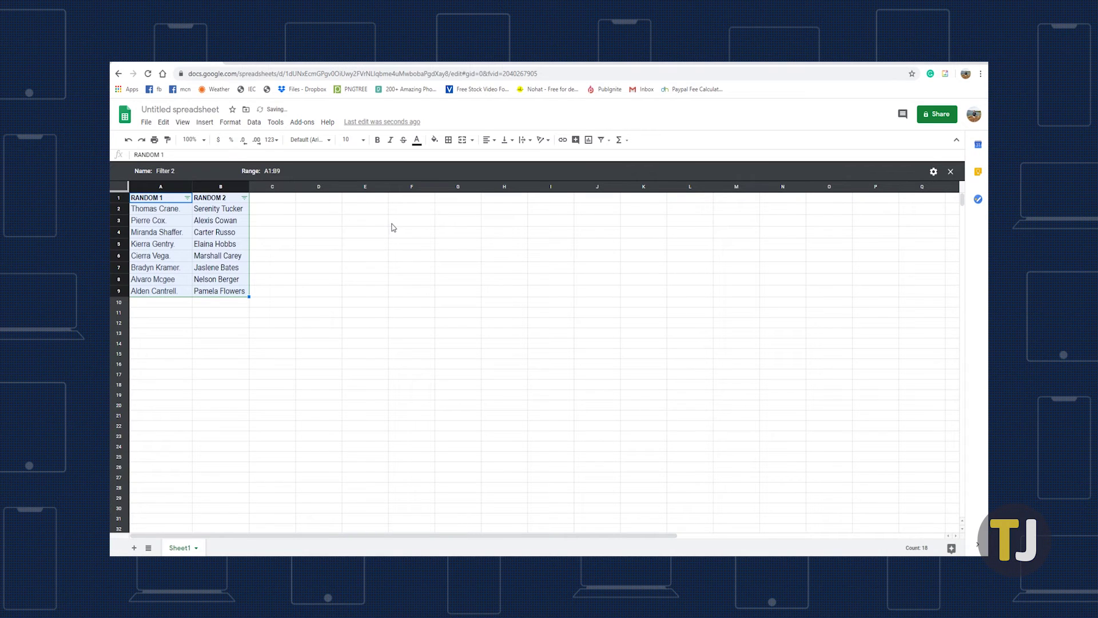
Inspect the filter view's column A and B dropdowns and options menu, then close it.
{"action": "left_click", "coordinate": [187, 198]}
{"action": "left_click", "coordinate": [244, 198]}
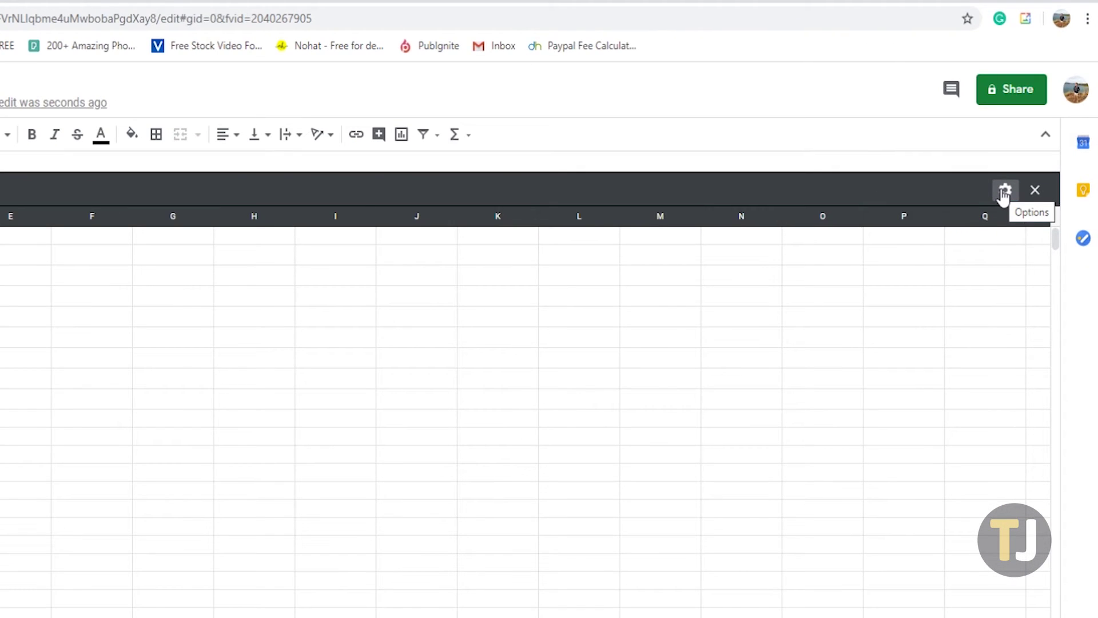
{"action": "left_click", "coordinate": [1005, 192]}
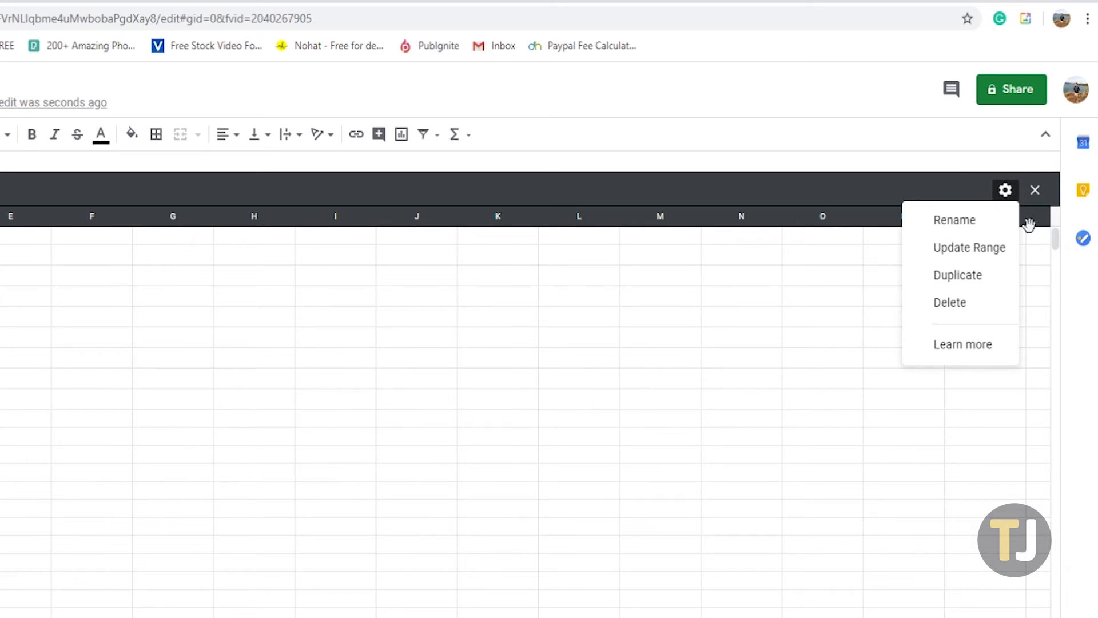
{"action": "left_click", "coordinate": [1007, 193]}
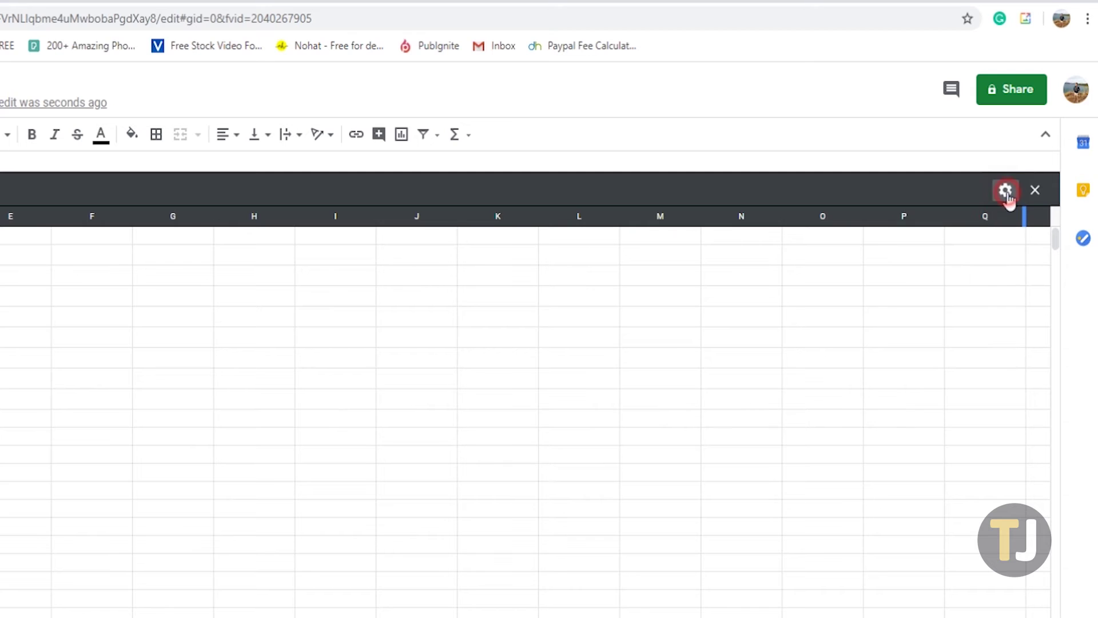
{"action": "left_click", "coordinate": [1036, 192]}
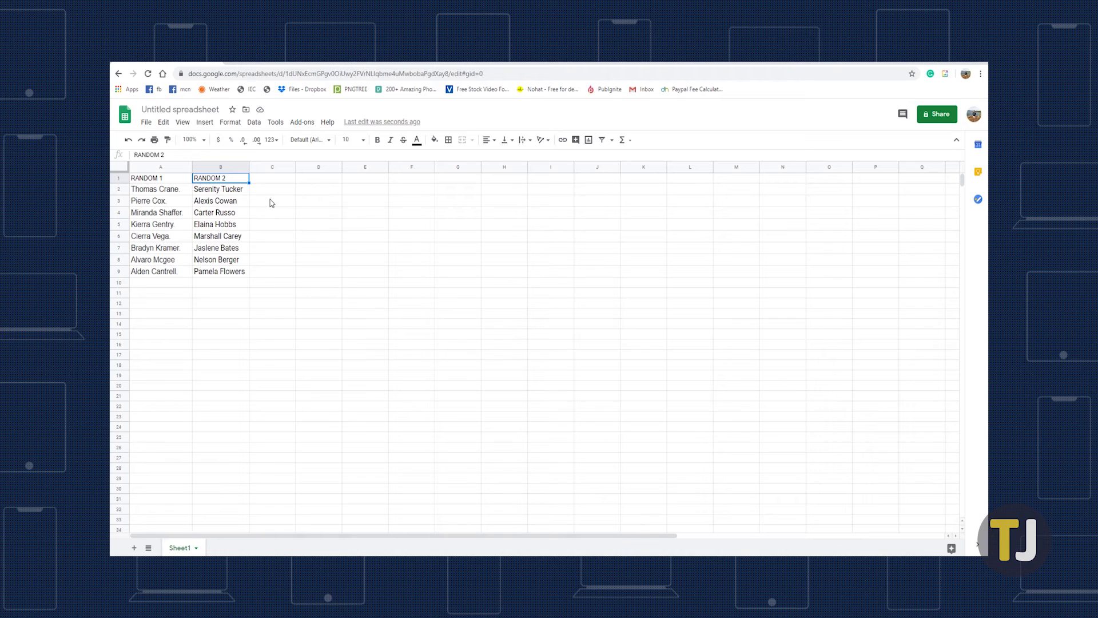
Sort only column A's names A→Z with Data > Sort range.
{"action": "left_click", "coordinate": [165, 166]}
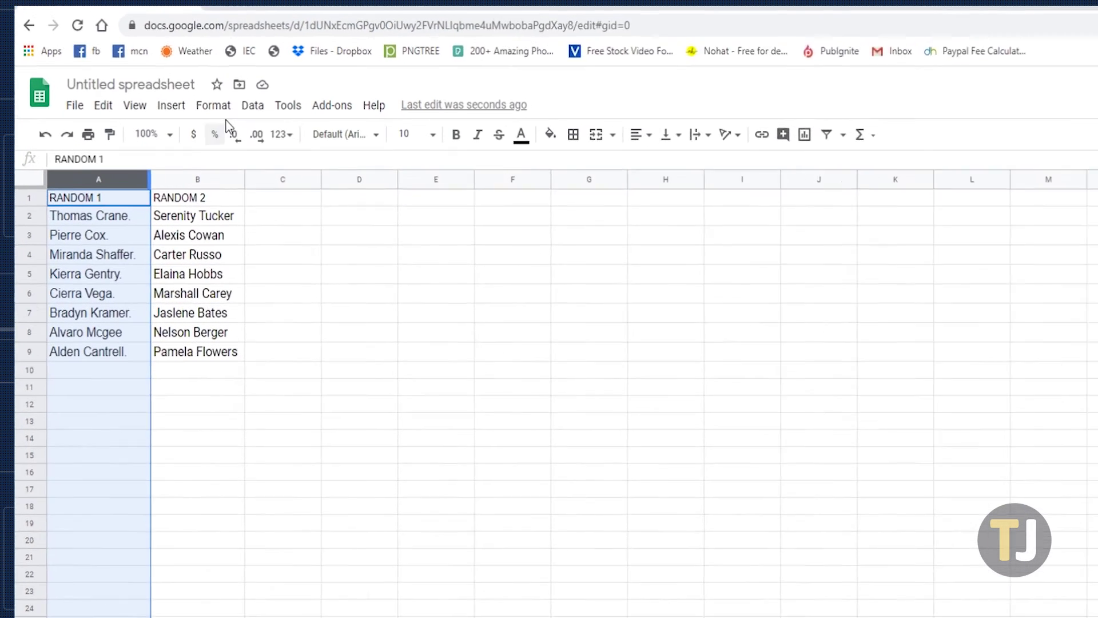
{"action": "left_click", "coordinate": [251, 106]}
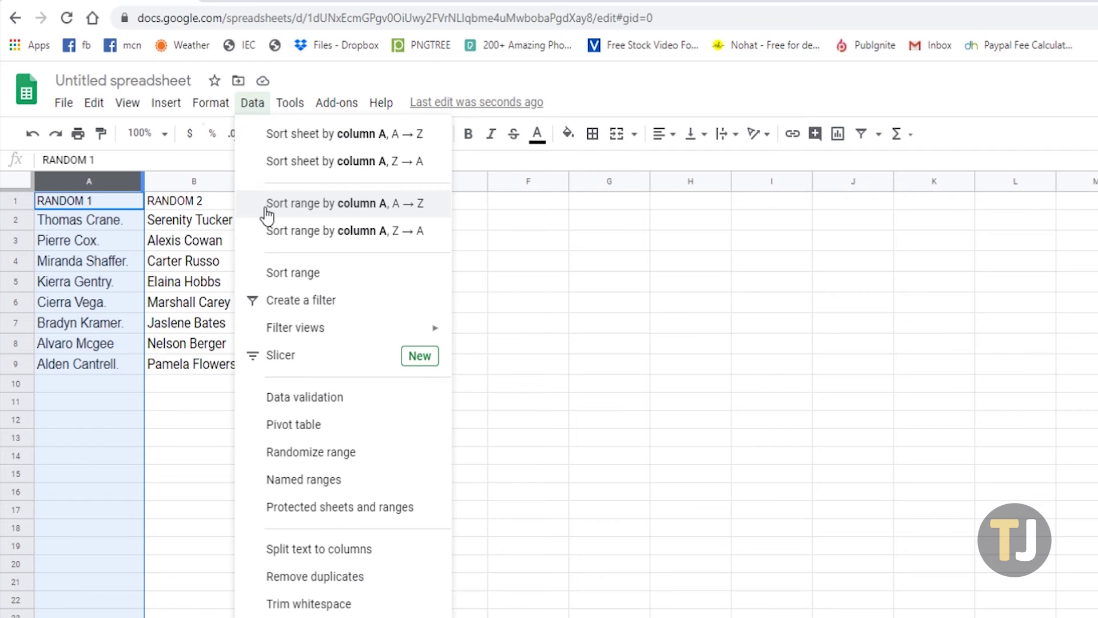
{"action": "left_click", "coordinate": [267, 207]}
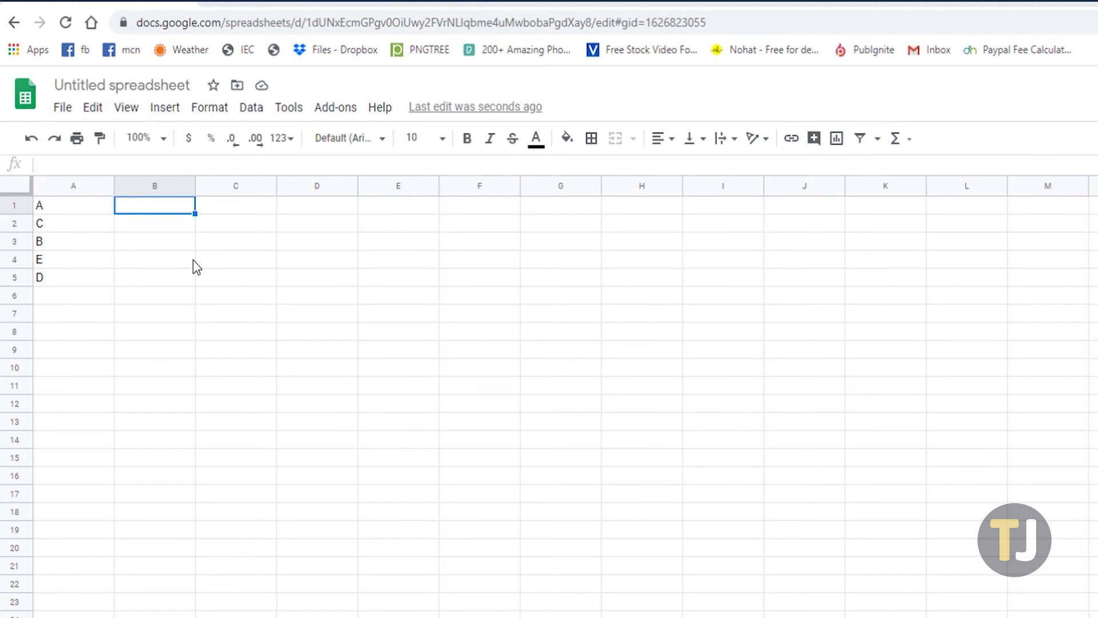
Put =sort(A:A, 1, TRUE) in B1 to list the letters A through E.
{"action": "double_click", "coordinate": [163, 214]}
{"action": "type", "text": "=sort(A:A, 1, TRUE)"}
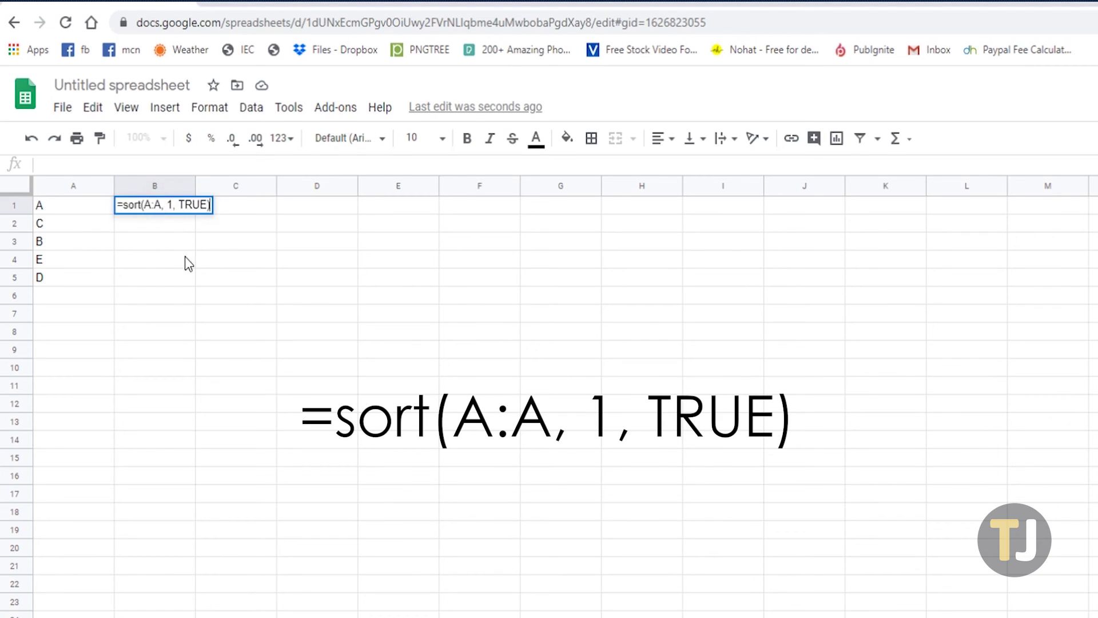
{"action": "left_click", "coordinate": [167, 227]}
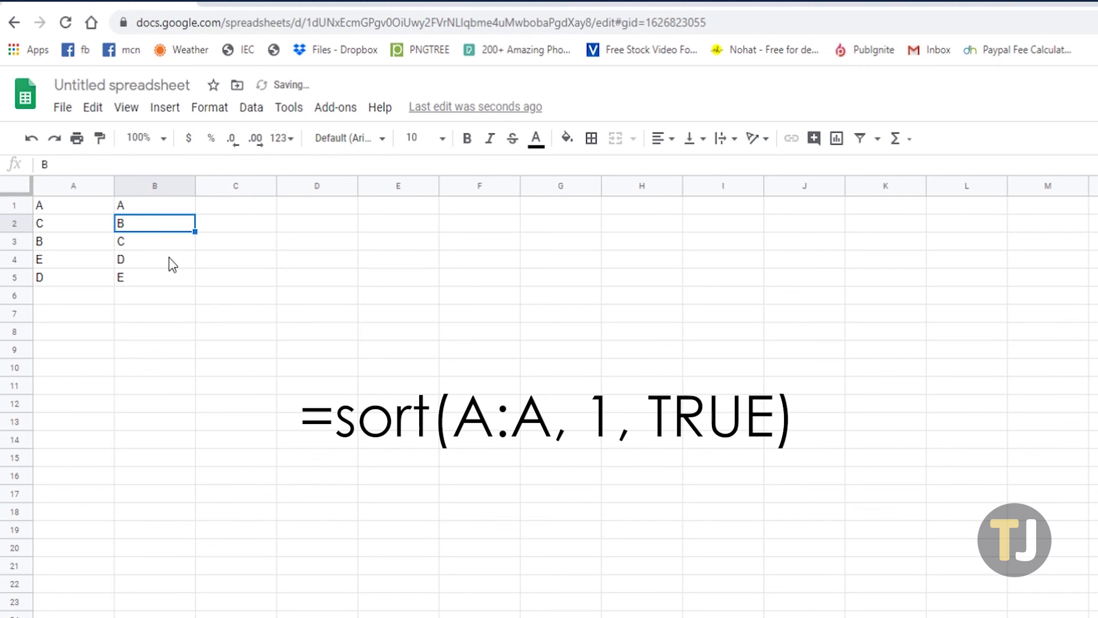
{"action": "left_click", "coordinate": [225, 206]}
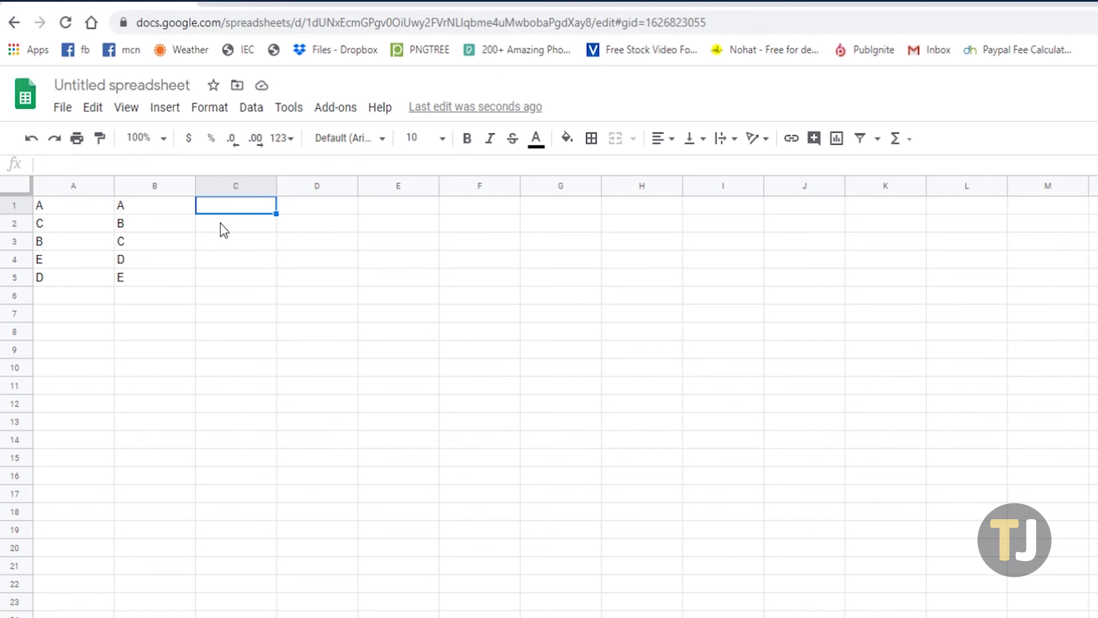
Put =sort(A:A, 1, false) in C1 to list the letters E down to A.
{"action": "double_click", "coordinate": [224, 209]}
{"action": "type", "text": "=sort(A:A, 1, TRUE)"}
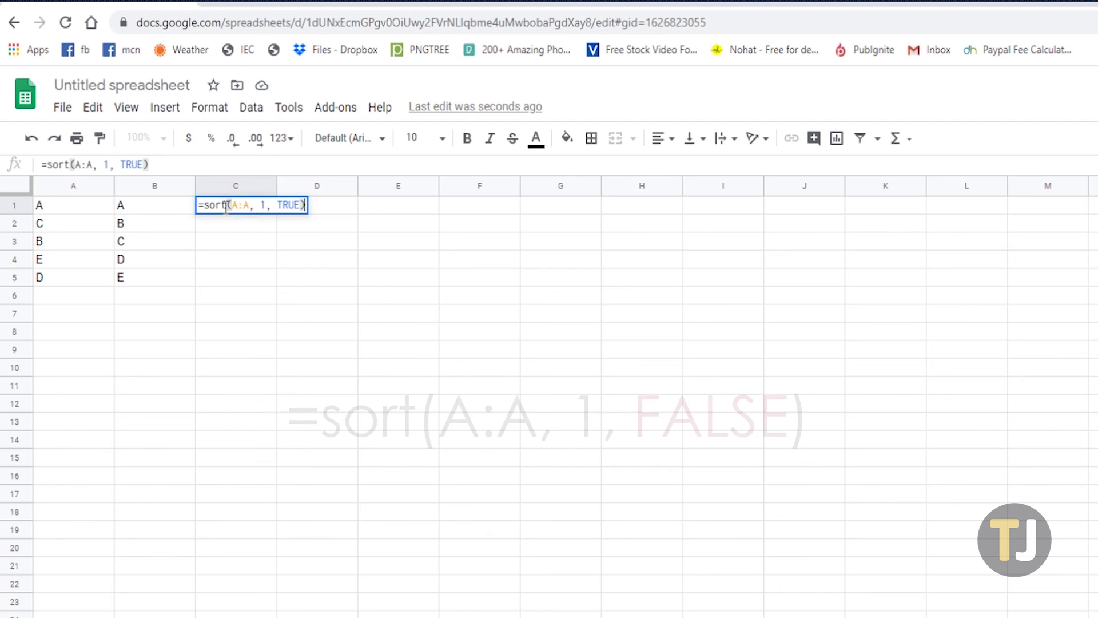
{"action": "left_click_drag", "start_coordinate": [275, 205], "coordinate": [308, 205]}
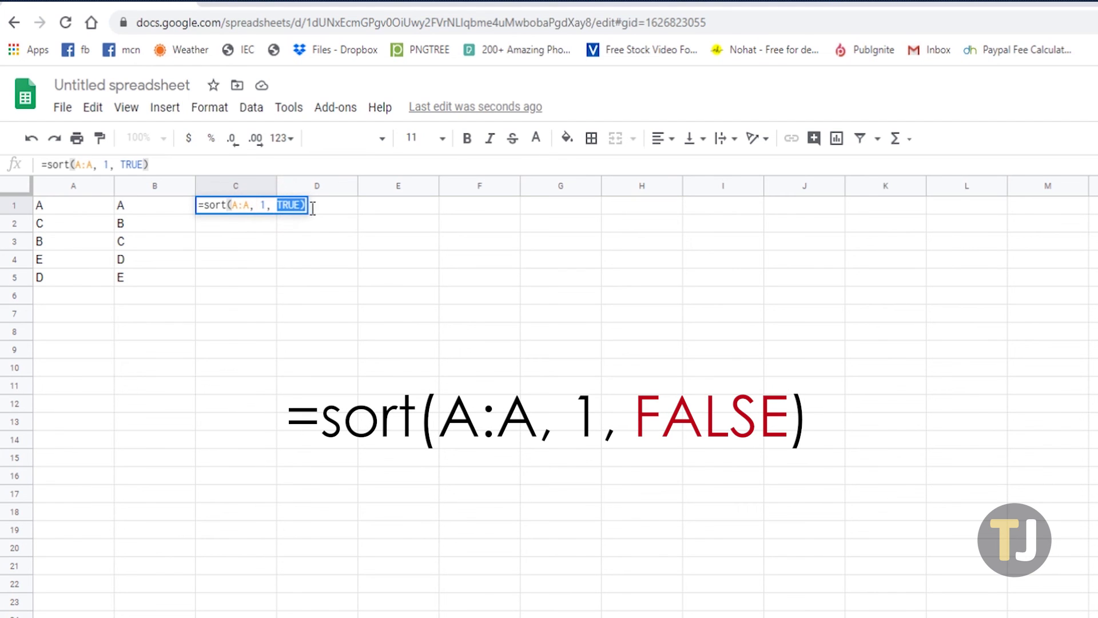
{"action": "type", "text": "false"}
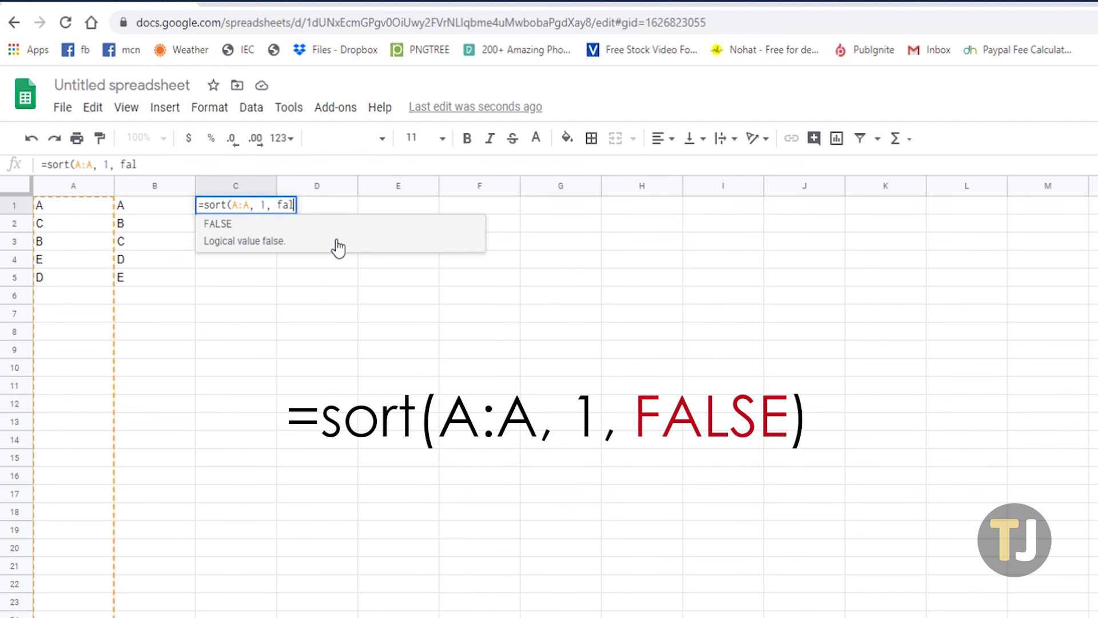
{"action": "left_click", "coordinate": [181, 292]}
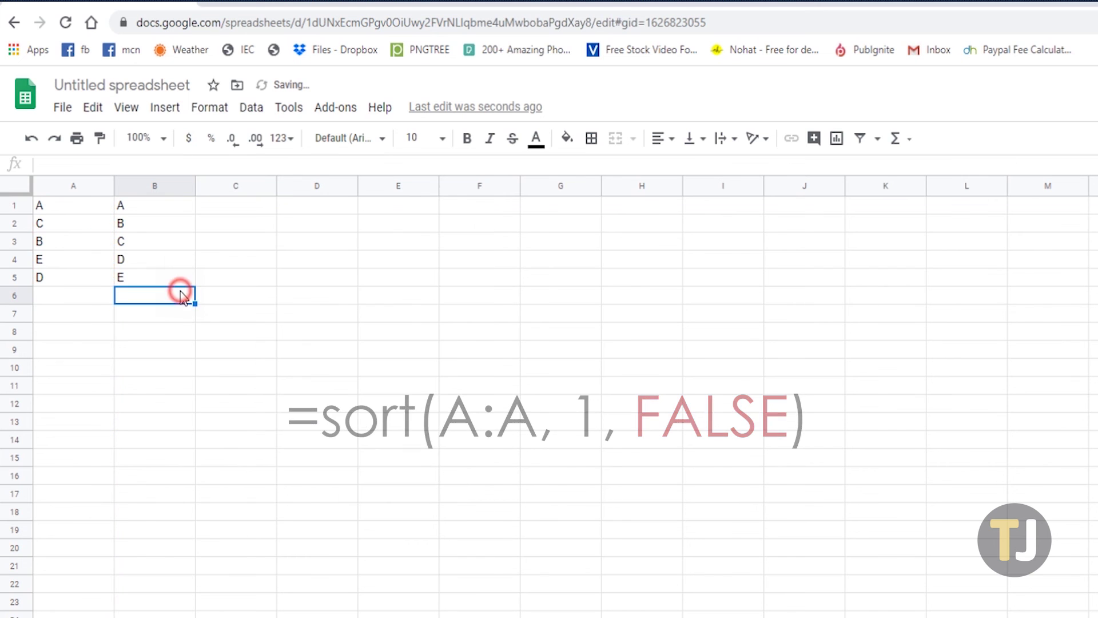